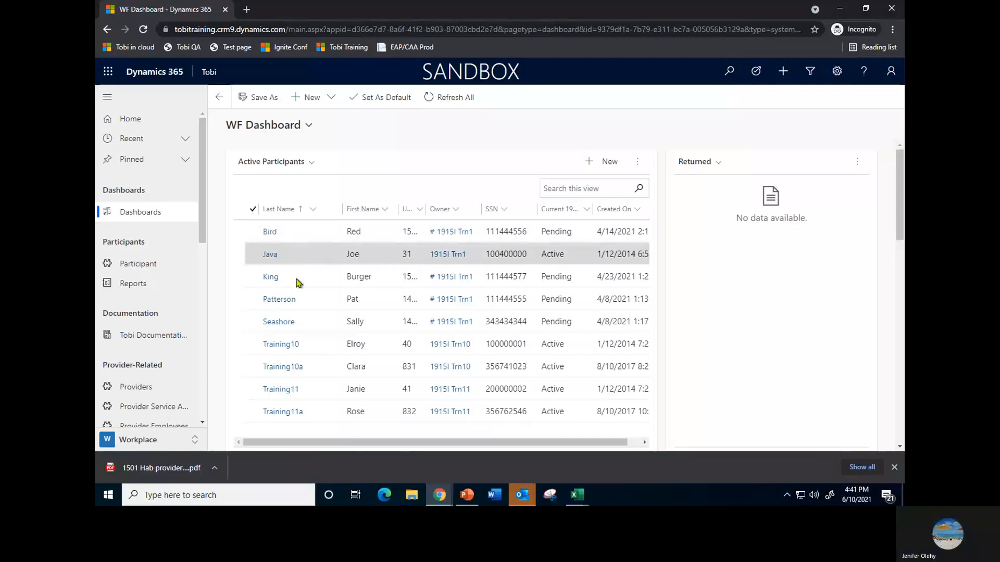
# Open the pending participant record with ID 1498 from Active Participants and launch the Provider Picklist report for all records
pyautogui.click(290, 301)
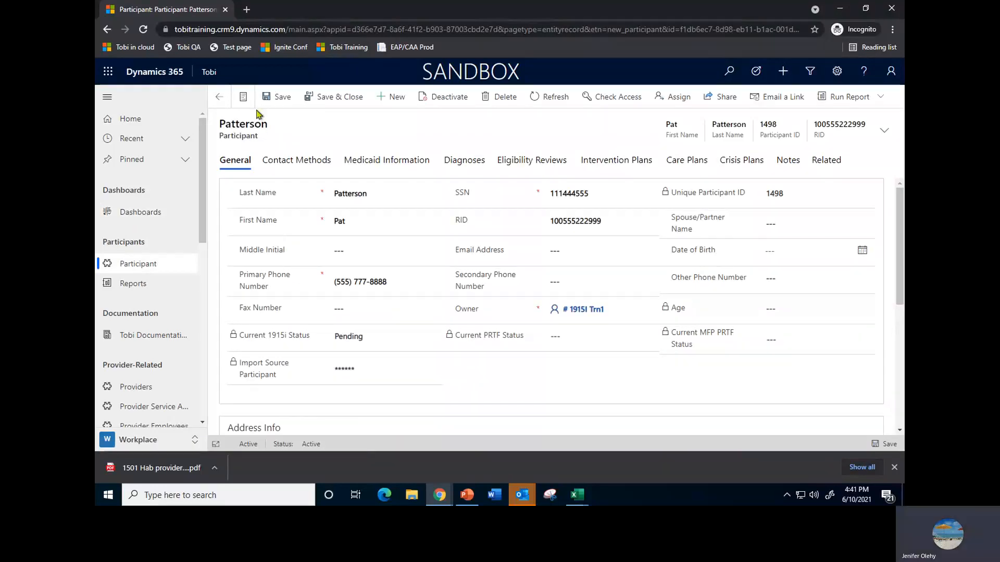
pyautogui.click(879, 99)
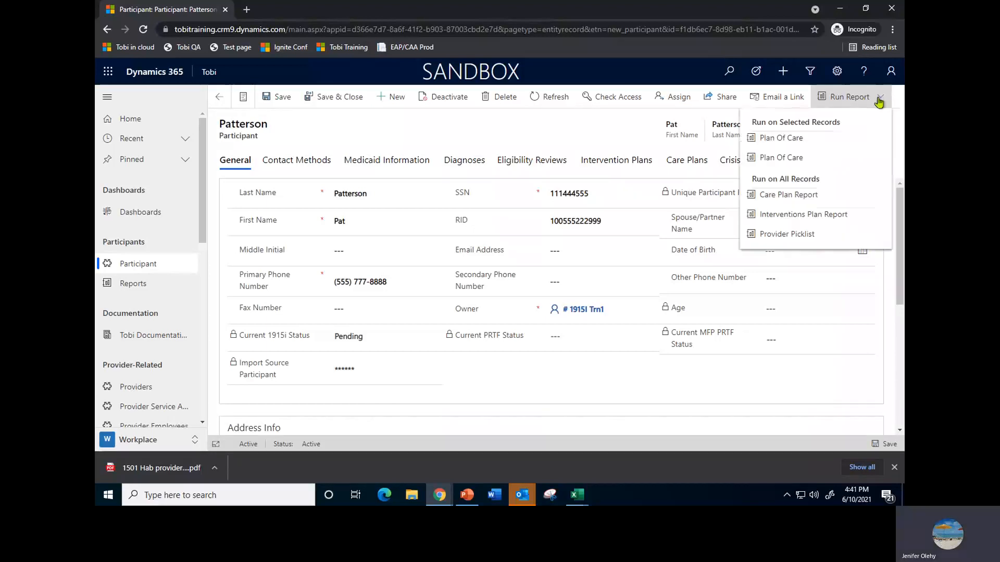
pyautogui.click(793, 236)
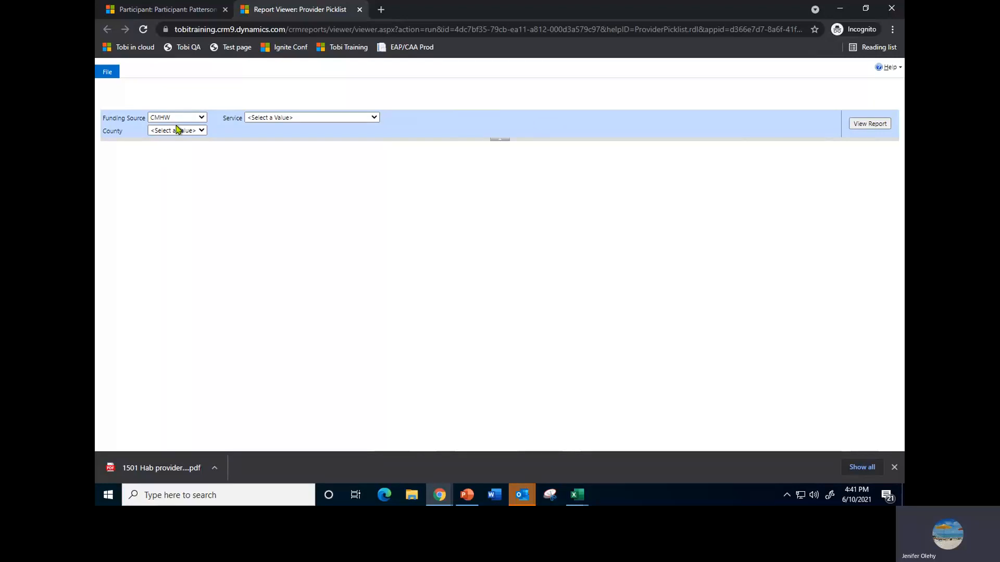
# Generate the provider picklist for Clay county and the Habilitation service
pyautogui.click(200, 131)
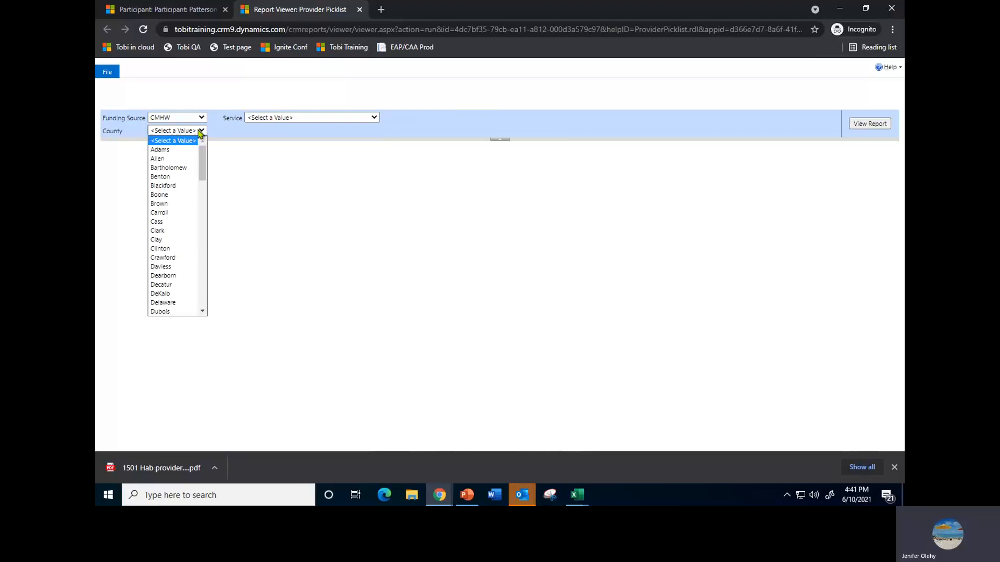
pyautogui.click(164, 240)
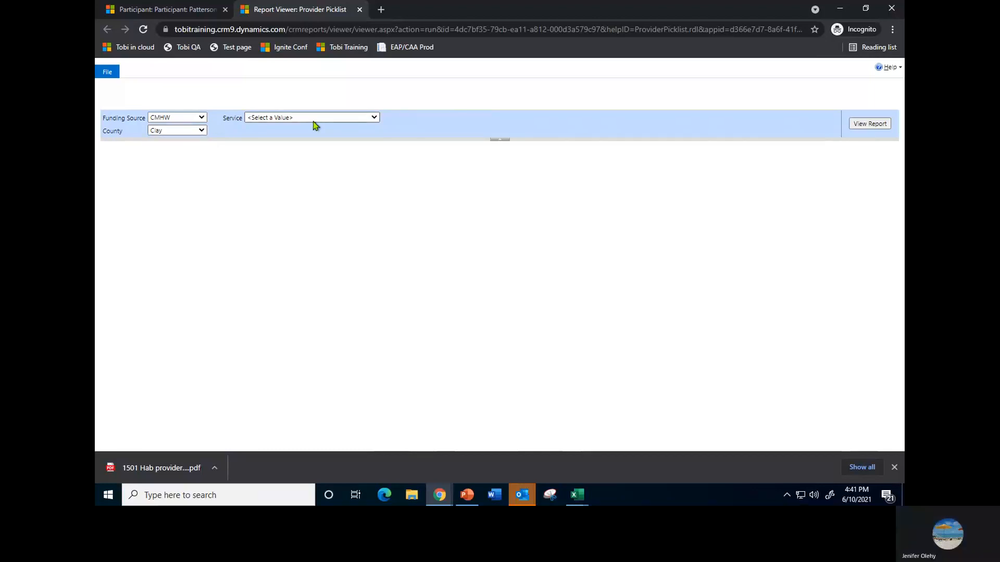
pyautogui.click(375, 118)
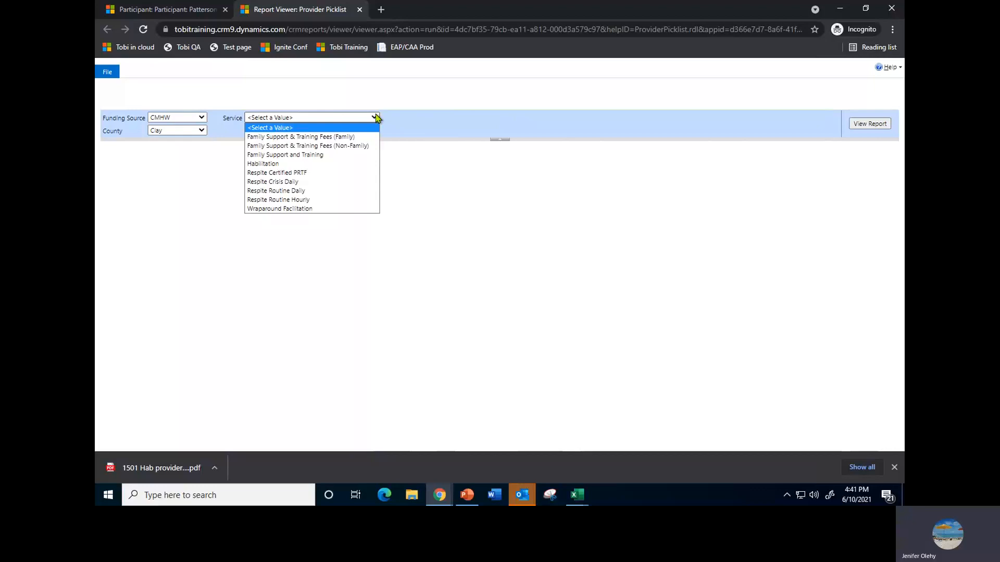
pyautogui.click(266, 165)
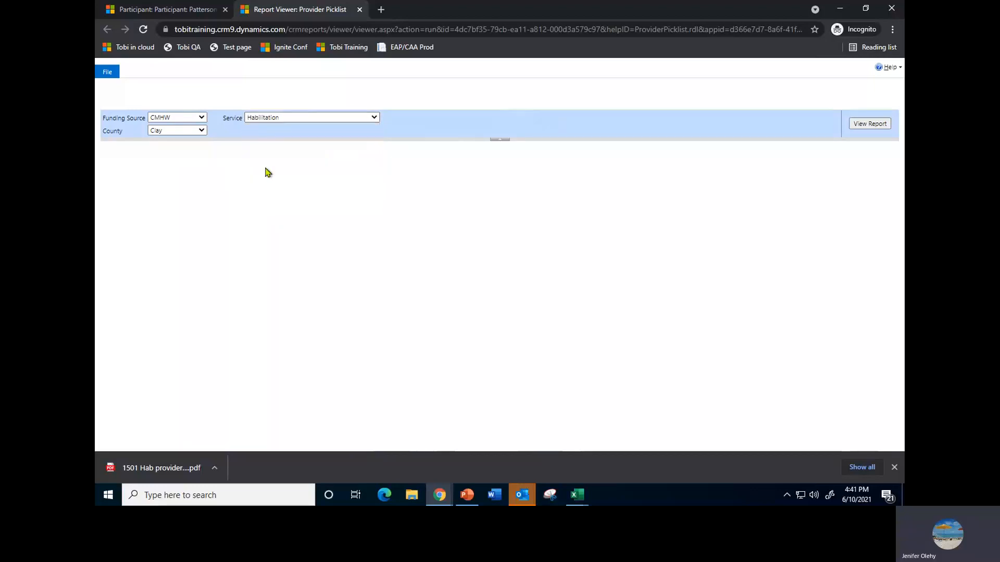
pyautogui.click(880, 127)
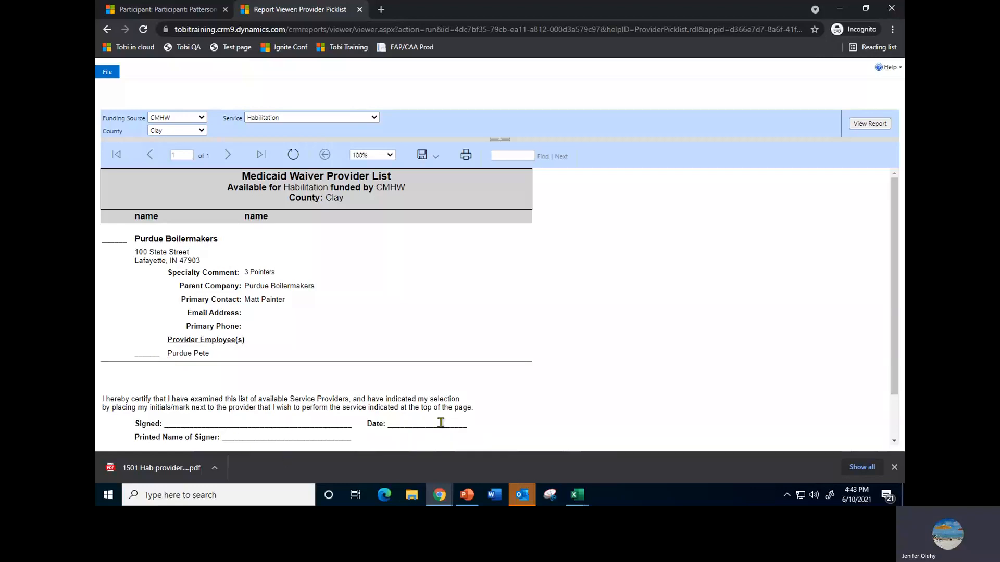
# Review the provider list down to its signature section, export it as an Acrobat (PDF) file and open the downloaded file
pyautogui.click(895, 467)
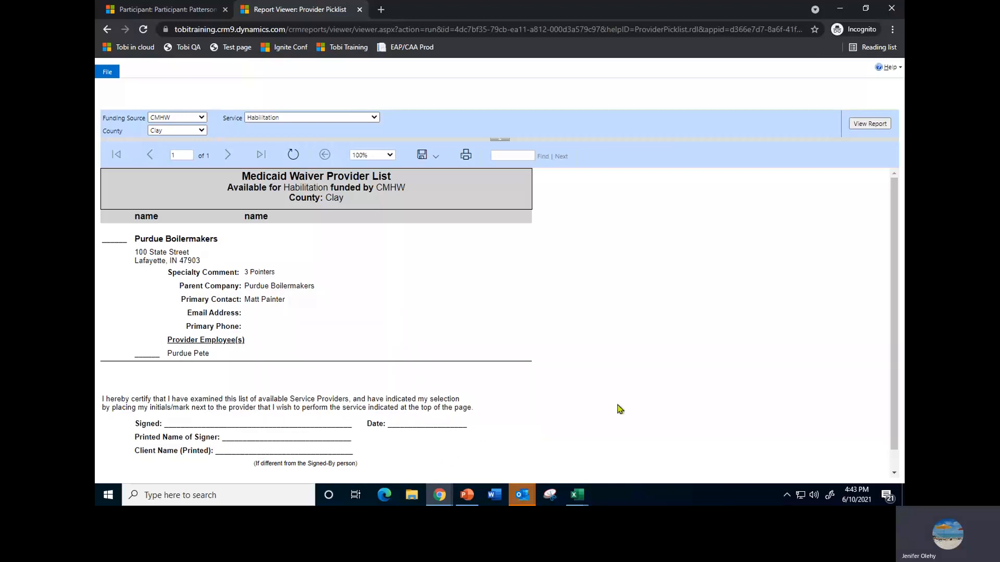
pyautogui.scroll(-1, 633, 397)
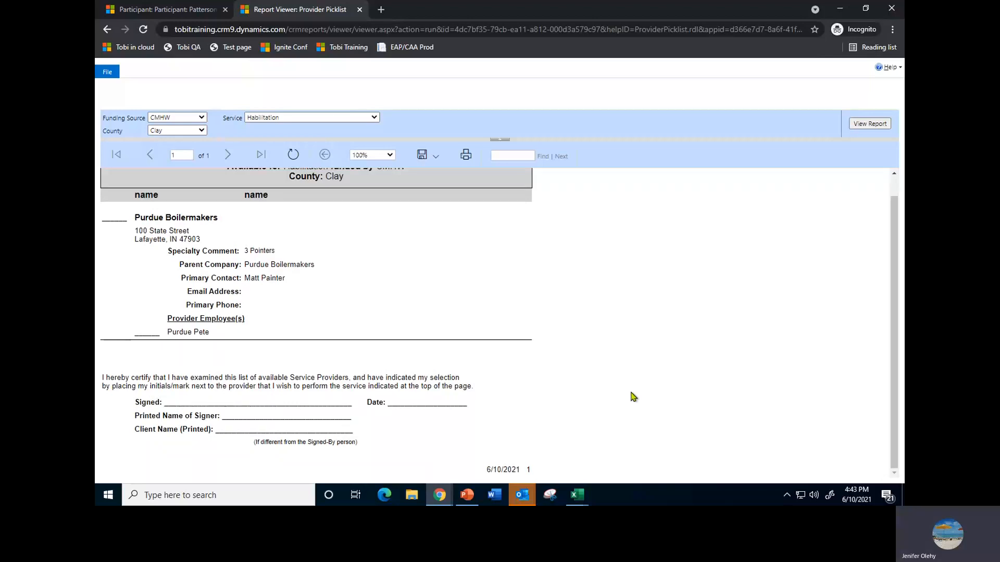
pyautogui.scroll(1, 632, 397)
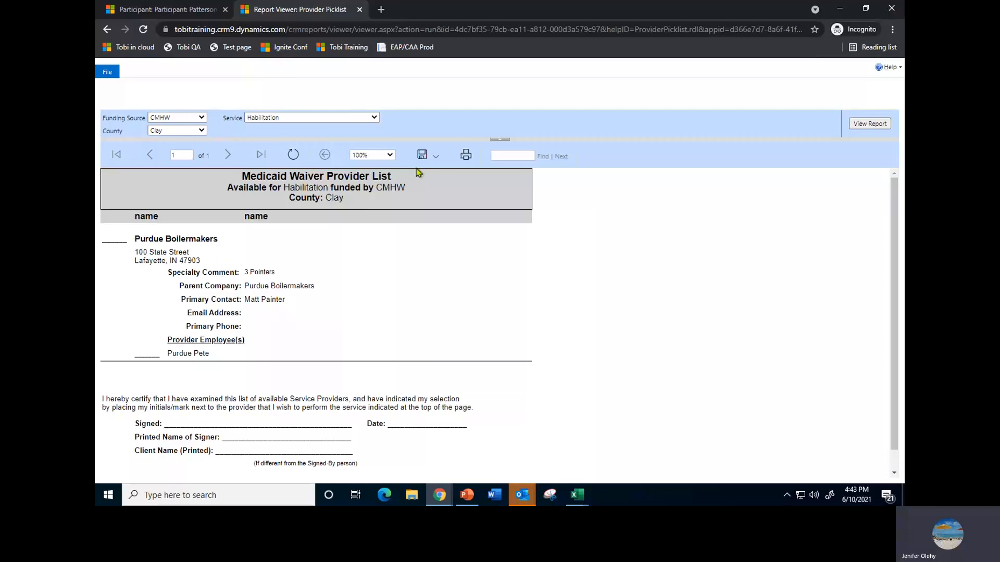
pyautogui.click(433, 162)
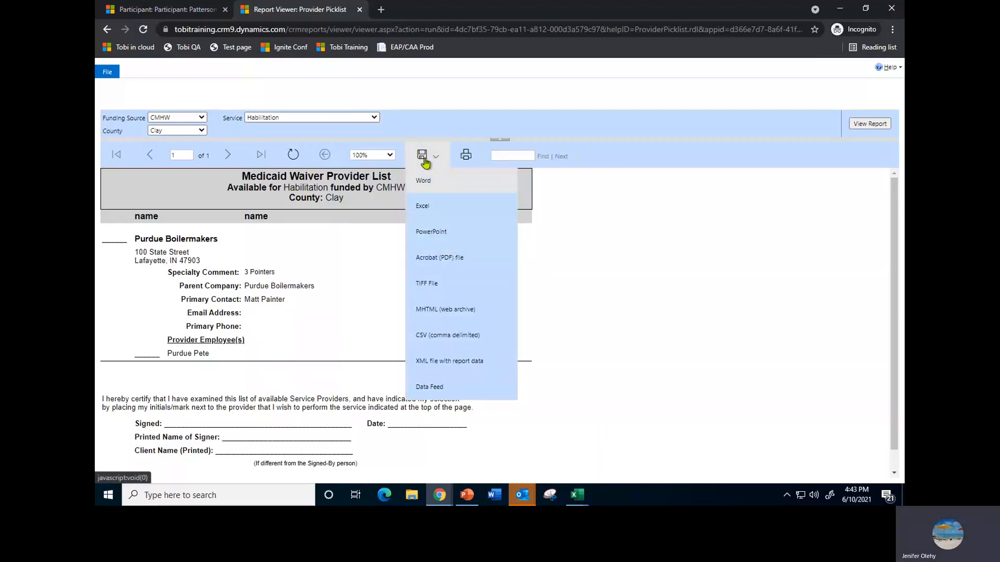
pyautogui.click(454, 265)
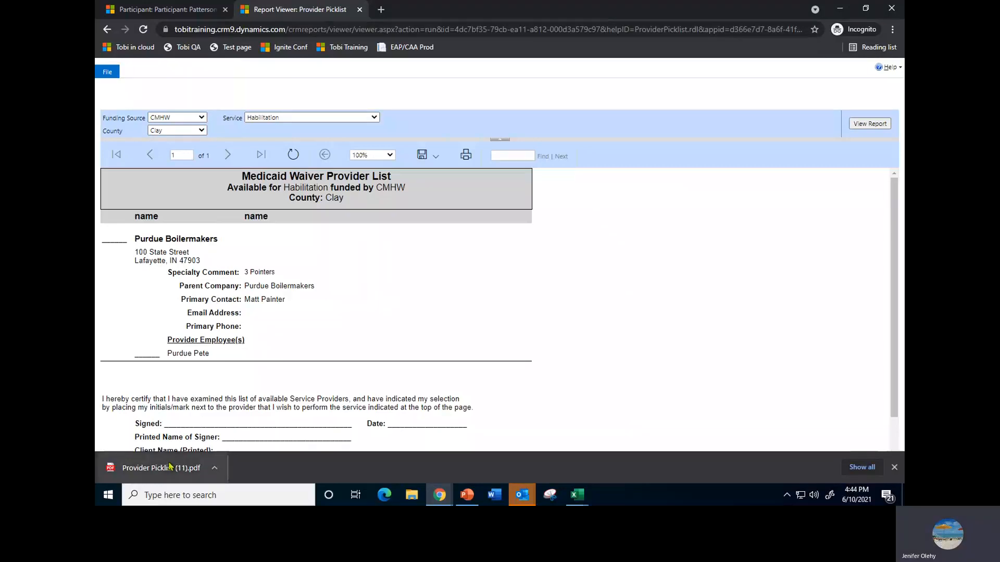
pyautogui.click(138, 471)
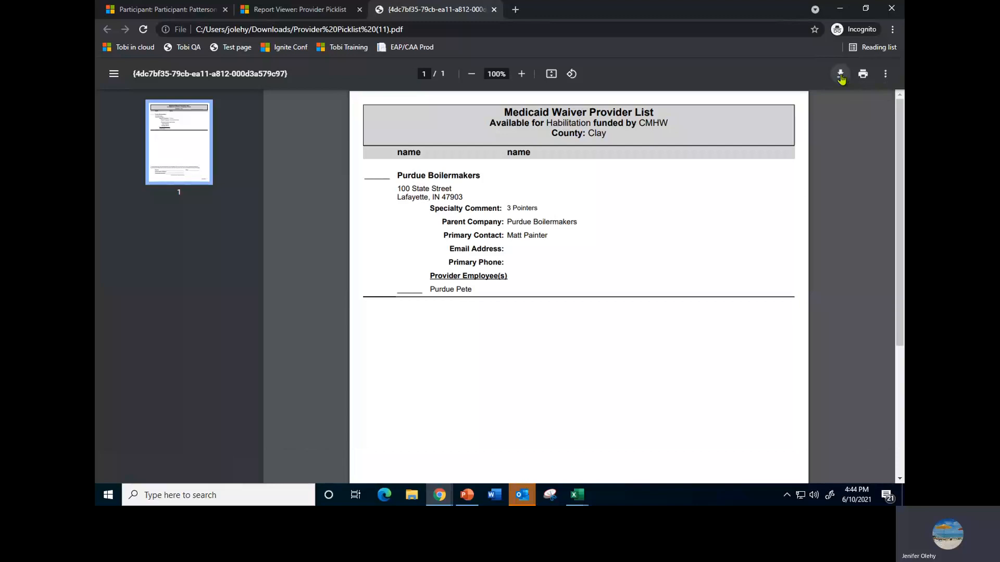
# Save a copy of the PDF as "Patt hab picklist" in Sample attachments, then close the PDF and the report viewer
pyautogui.click(840, 75)
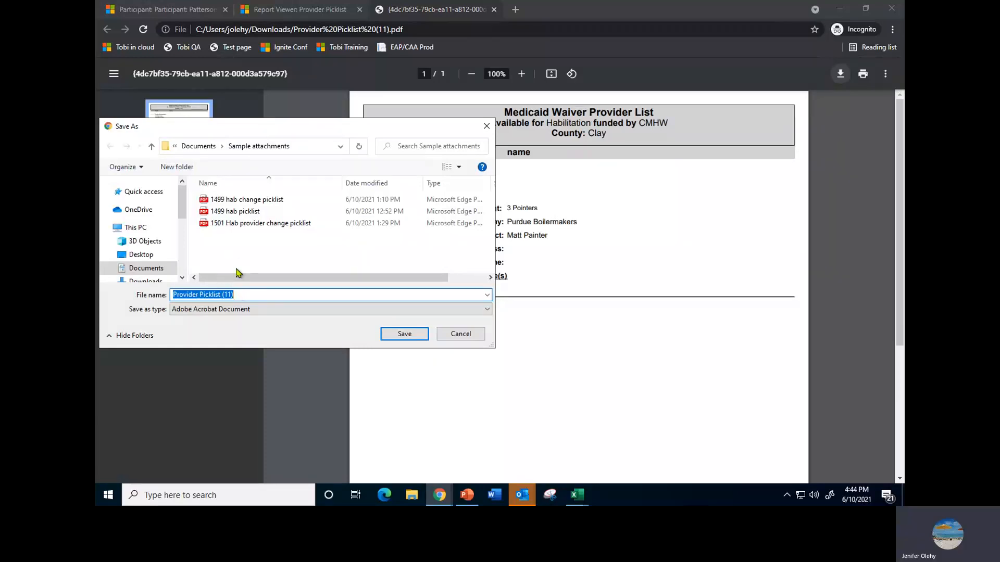
pyautogui.press('BackSpace')
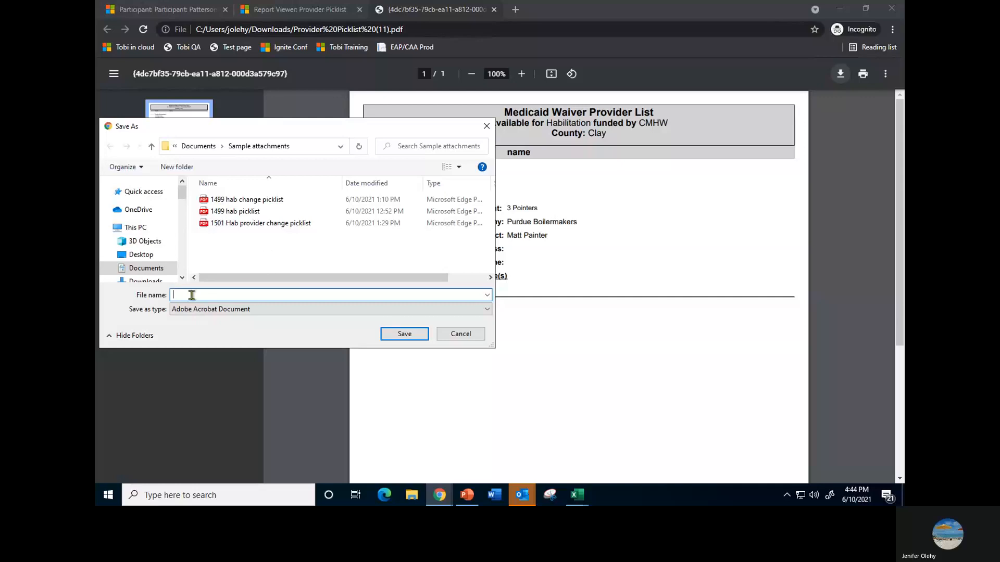
pyautogui.write('Patt')
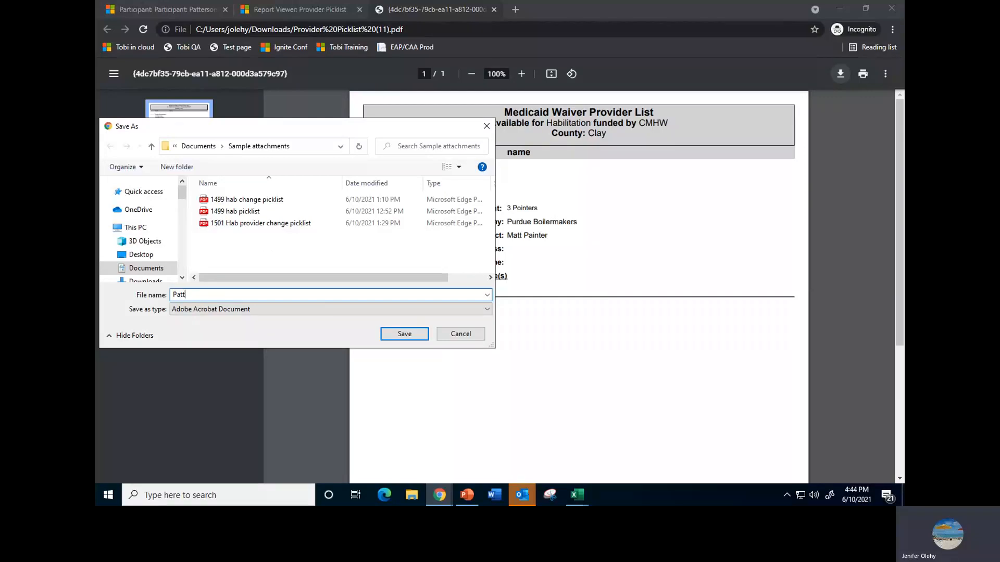
pyautogui.write('erson')
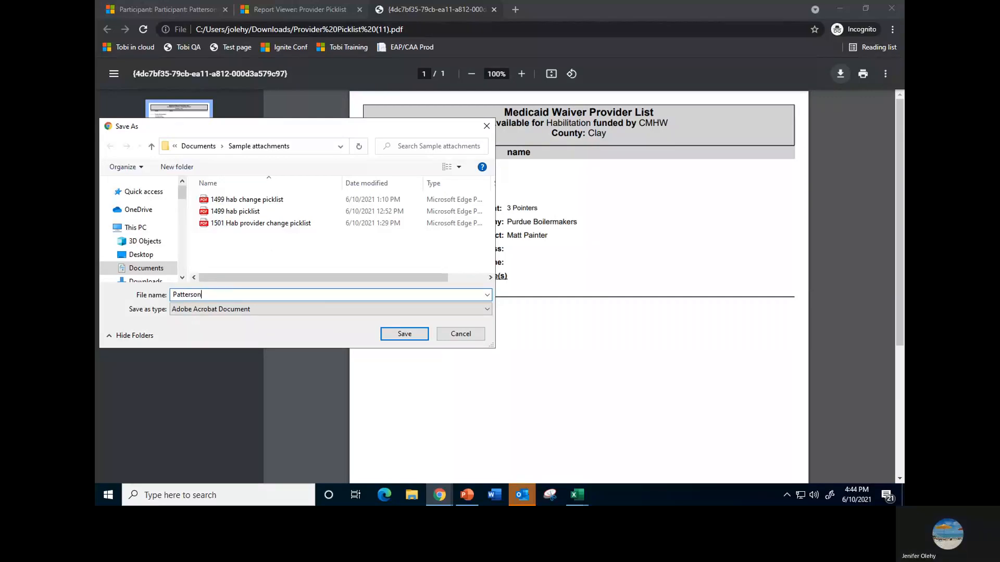
pyautogui.press('BackSpace')
pyautogui.press('BackSpace')
pyautogui.press('BackSpace')
pyautogui.write('hab pi')
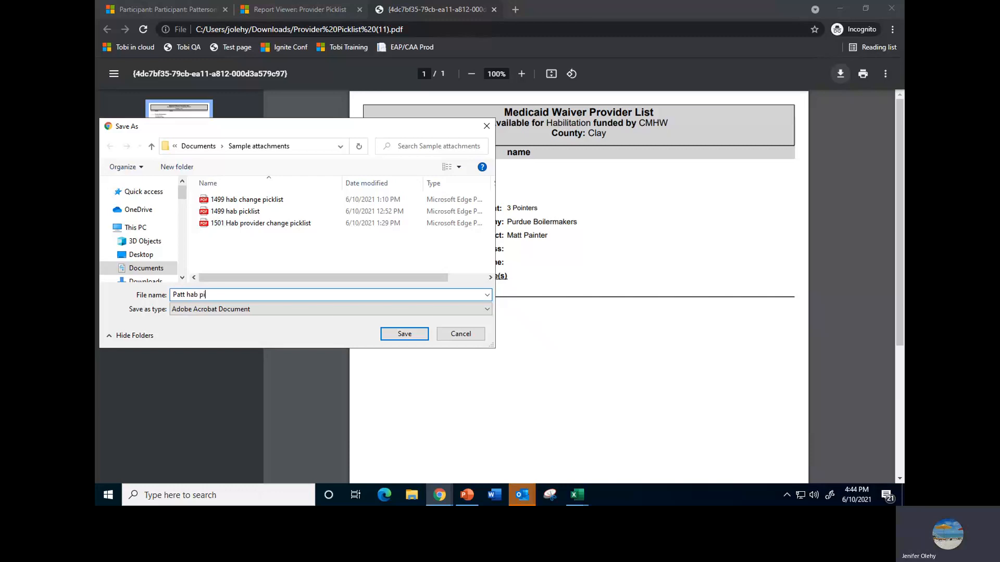
pyautogui.write('cklist')
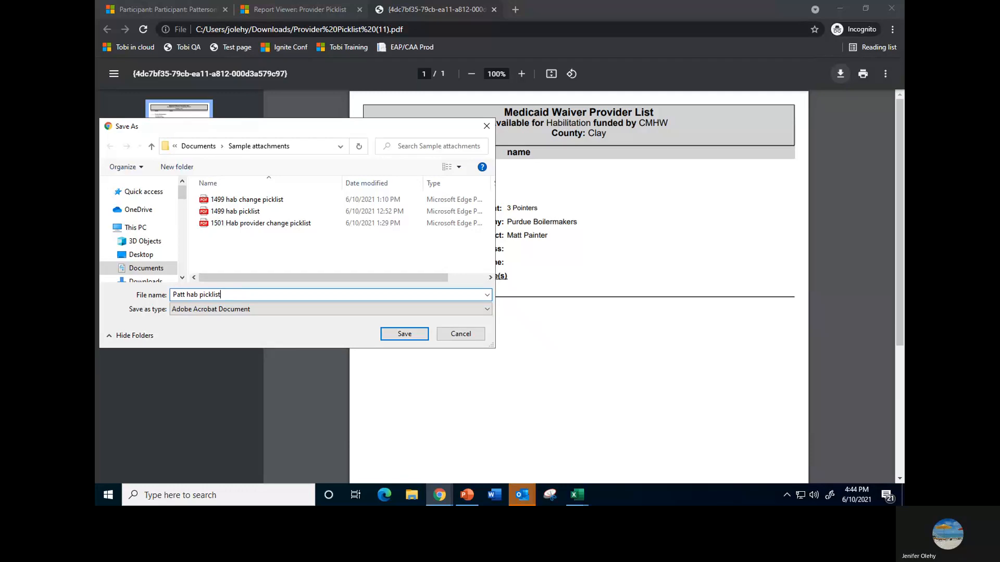
pyautogui.click(402, 335)
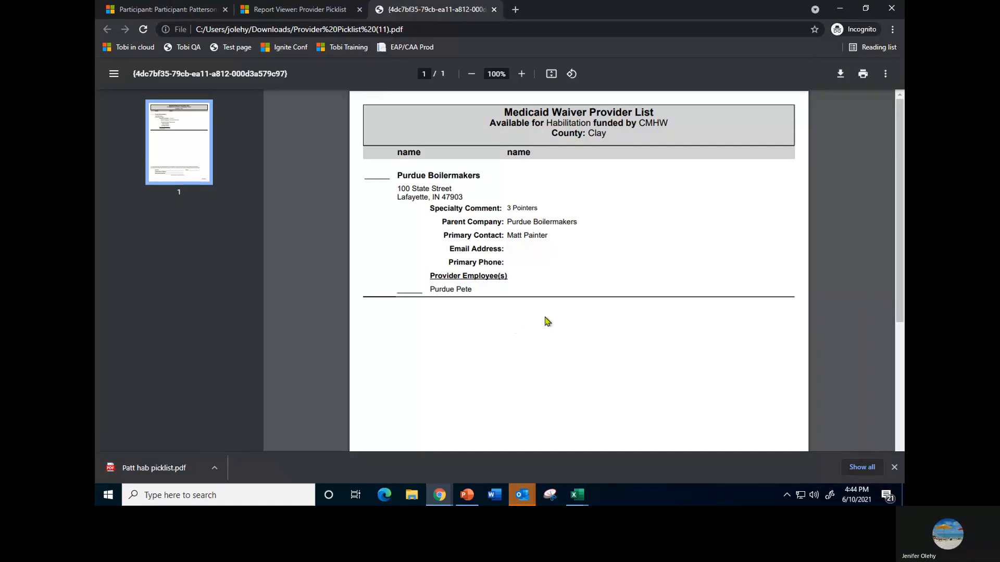
pyautogui.click(495, 10)
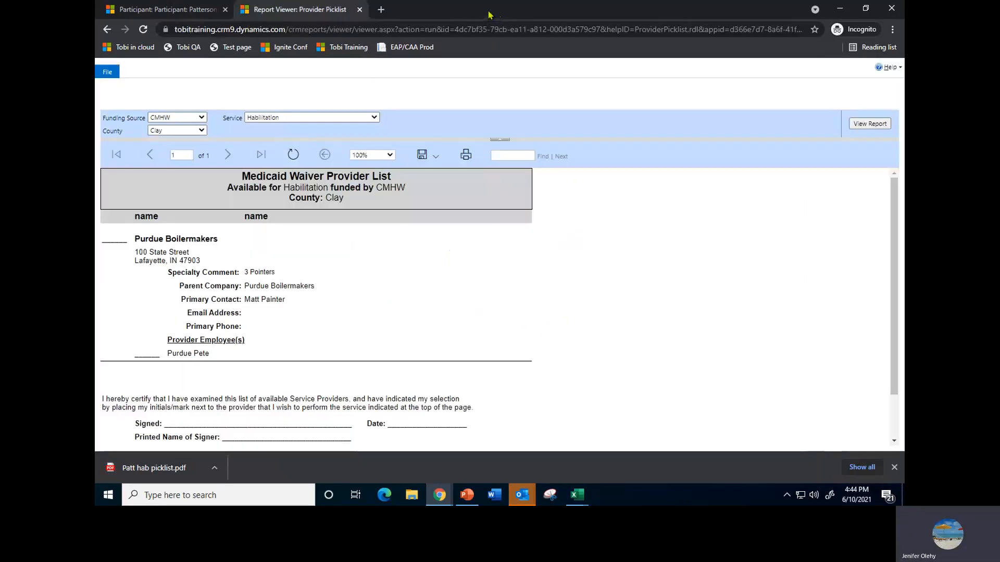
pyautogui.click(360, 10)
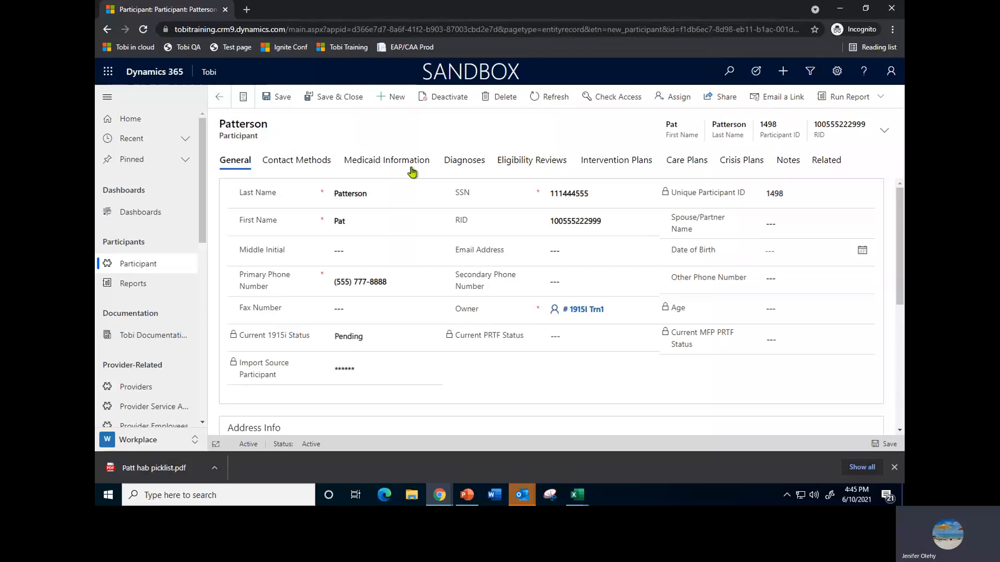
# Start a new note on the participant's Notes timeline with the title "Provider picklist for Habilitation"
pyautogui.click(787, 164)
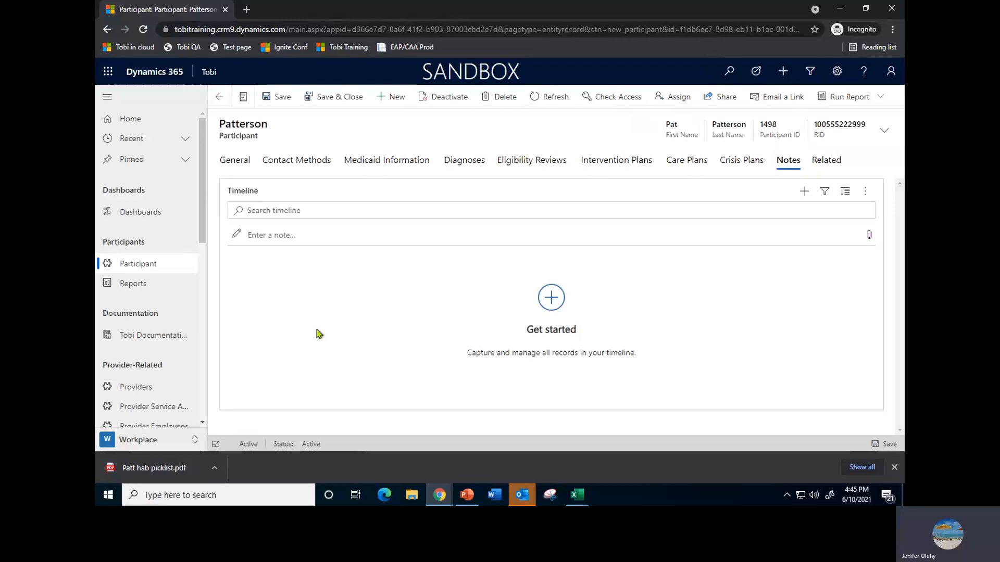
pyautogui.click(255, 240)
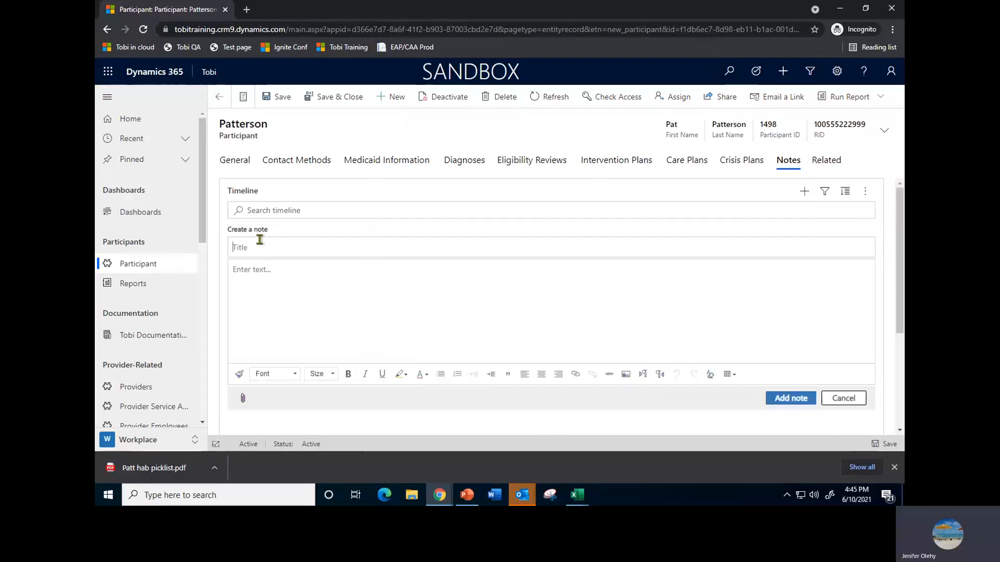
pyautogui.write('Provid')
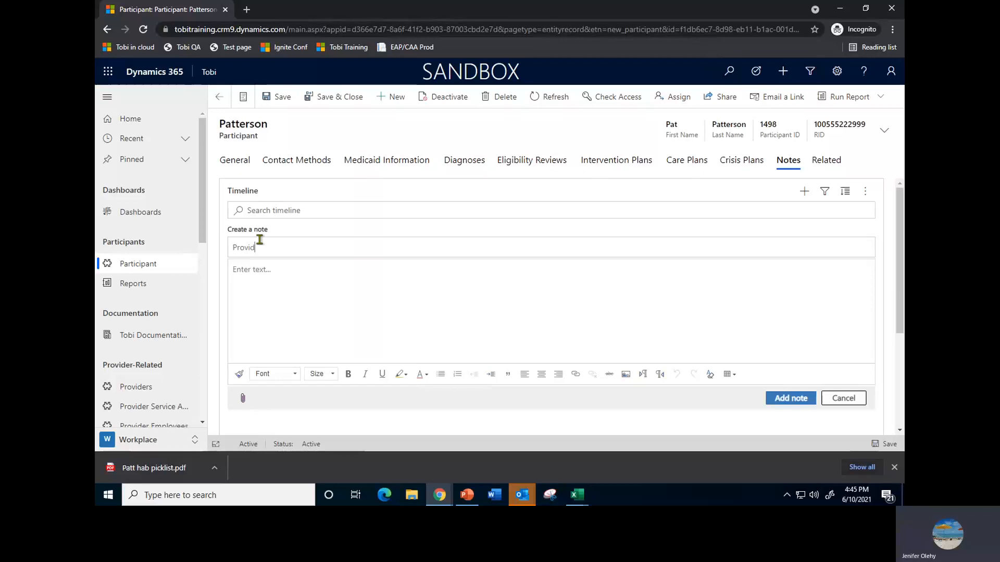
pyautogui.write('er ')
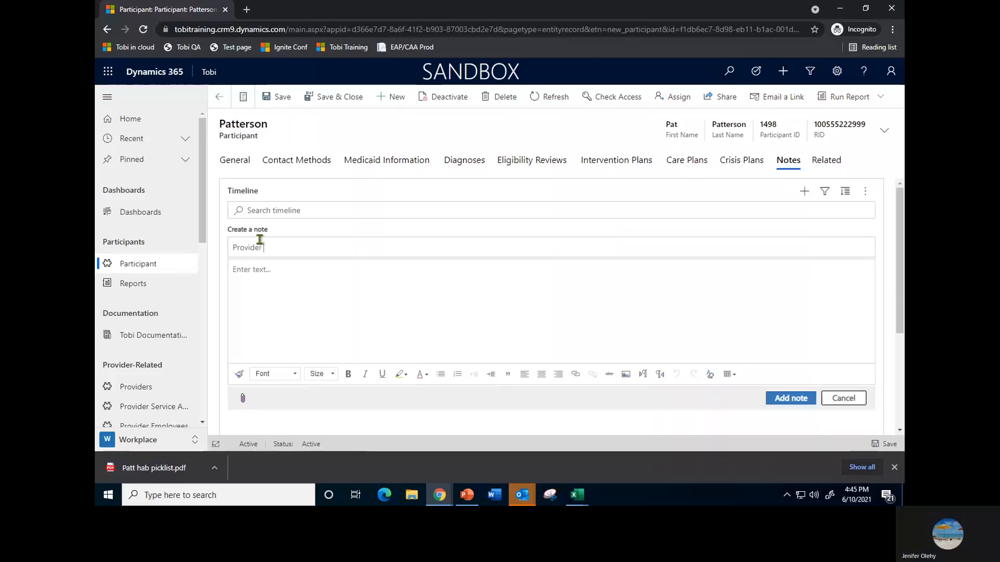
pyautogui.write('pickli')
pyautogui.write('e')
pyautogui.write('t for Hab')
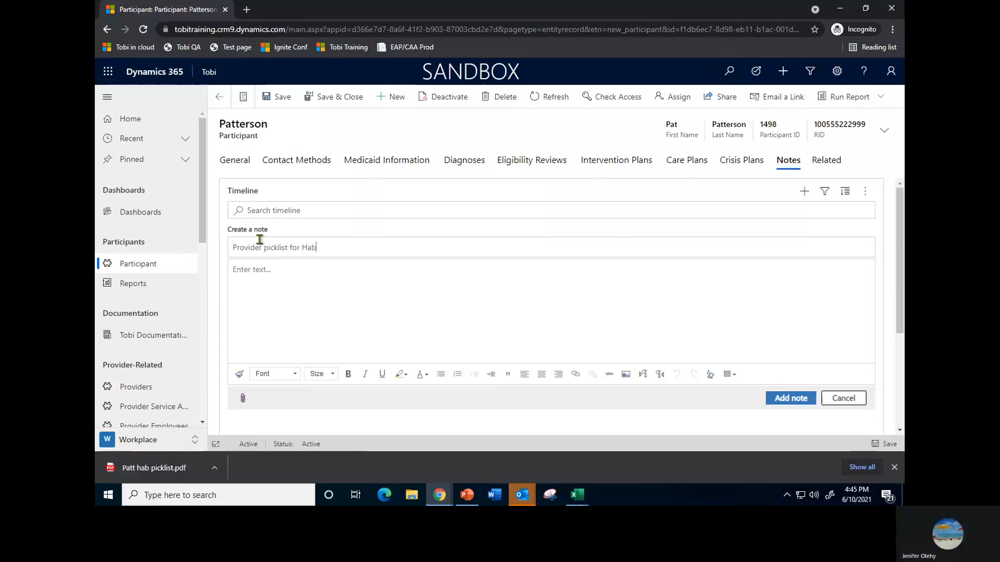
pyautogui.write('ilitation')
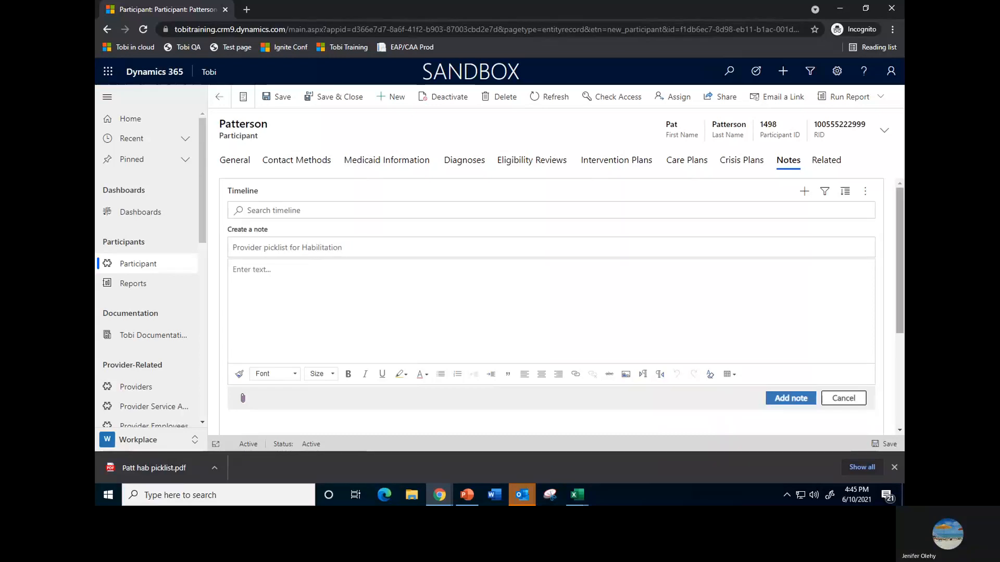
# Attach the file "Patt hab picklist" to the note and add the note to the timeline
pyautogui.click(242, 401)
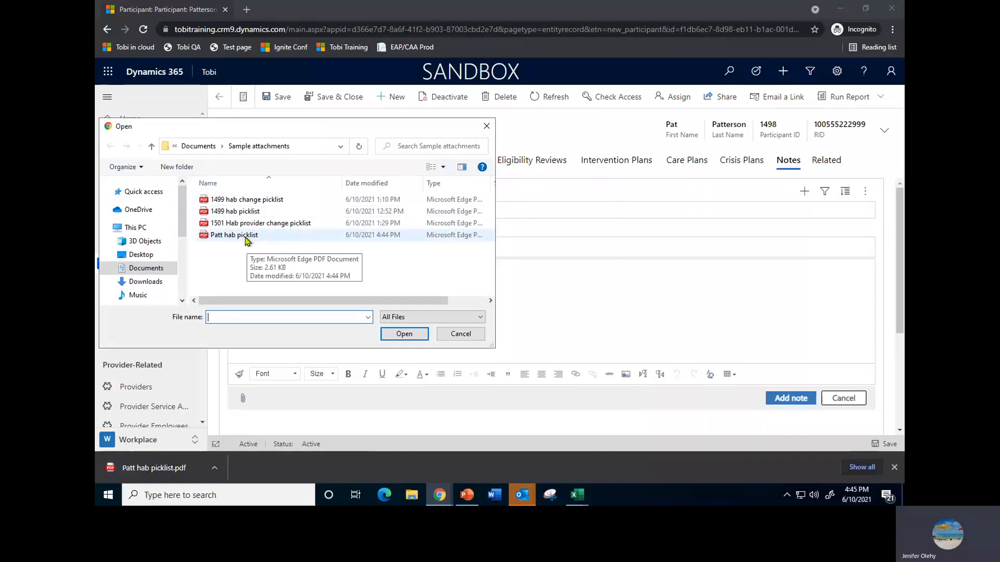
pyautogui.click(247, 237)
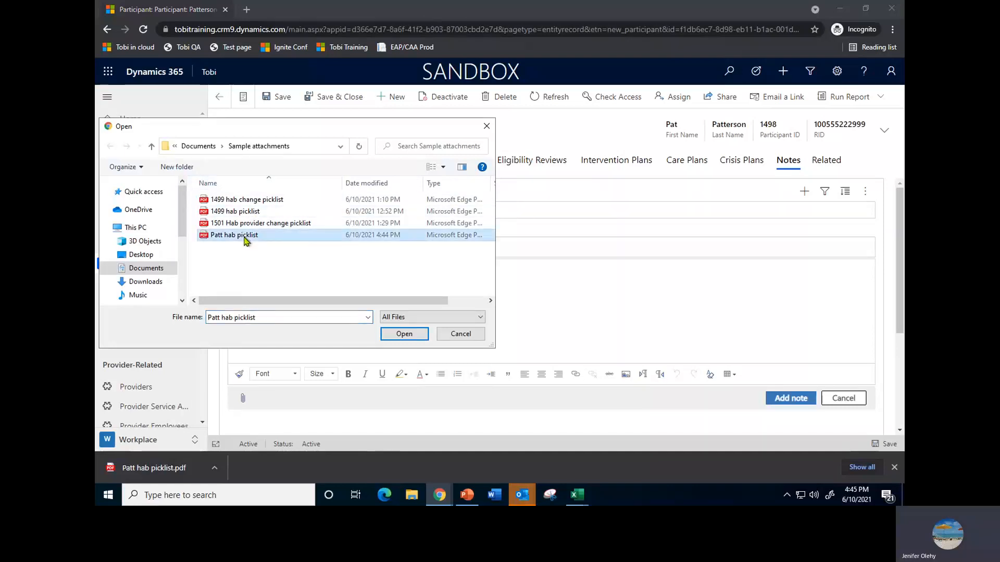
pyautogui.click(395, 336)
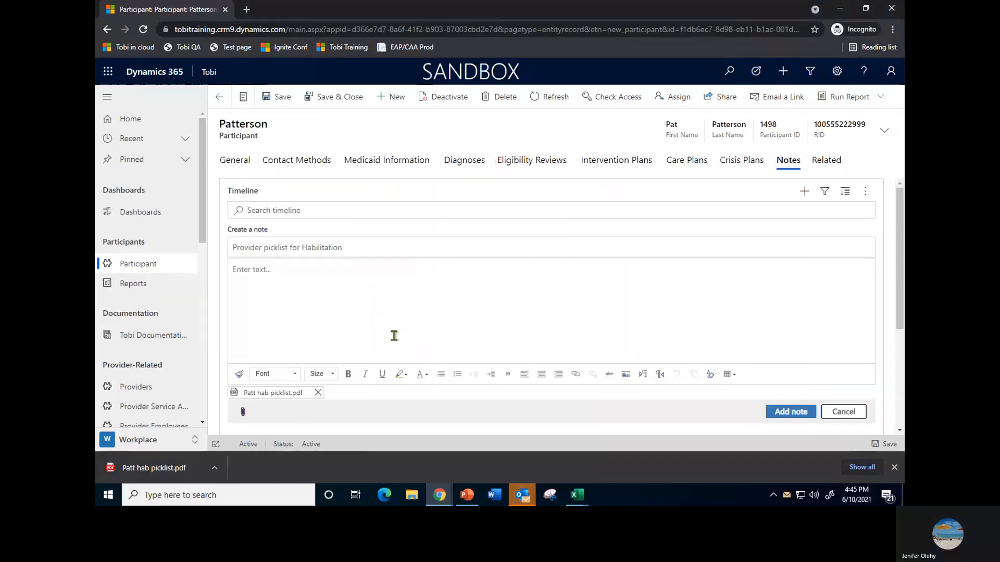
pyautogui.click(792, 413)
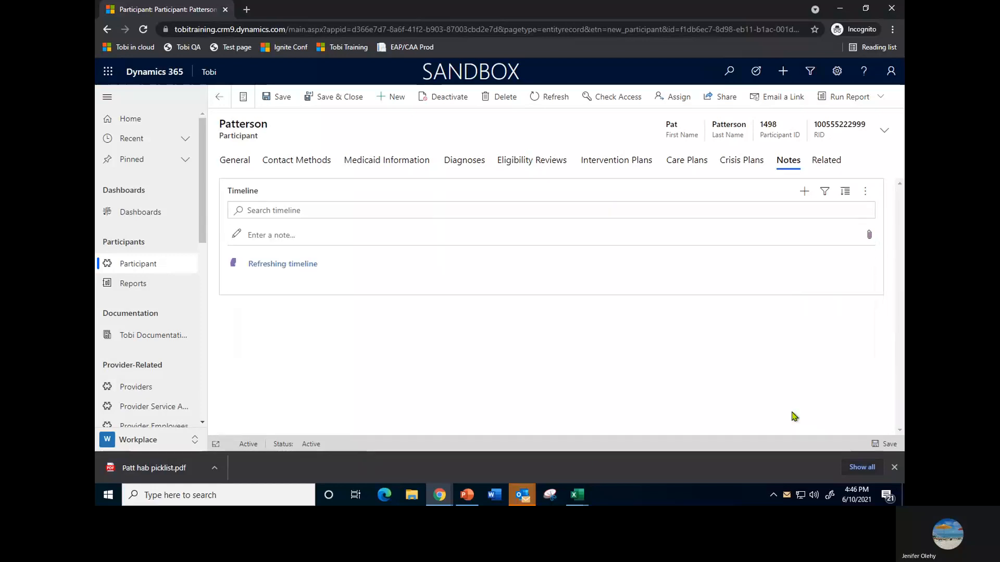